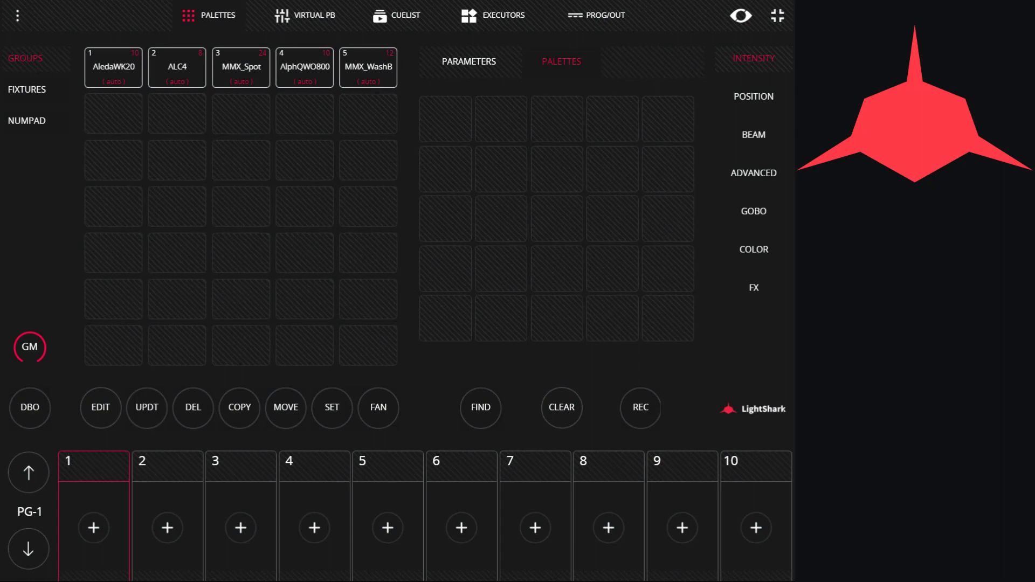
View the individual patched fixtures and return to the automatic fixture groups.
left_click(35, 98)
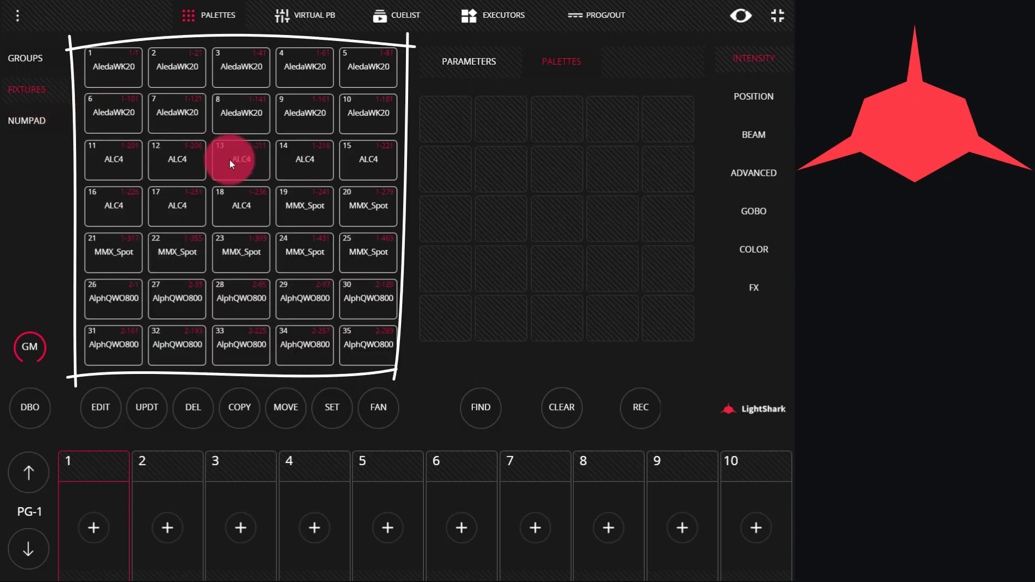
left_click(39, 56)
left_click(164, 69)
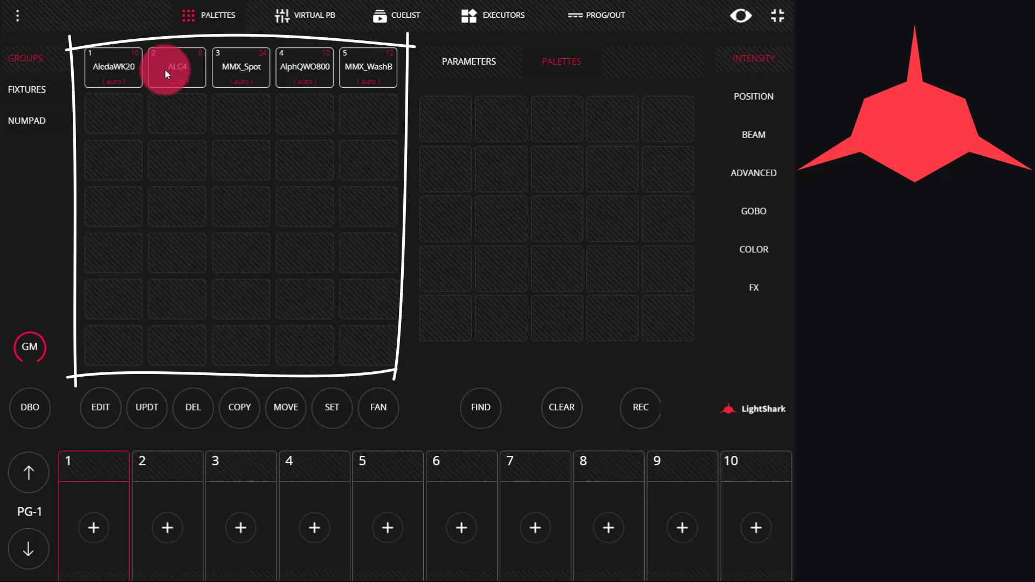
left_click(116, 69)
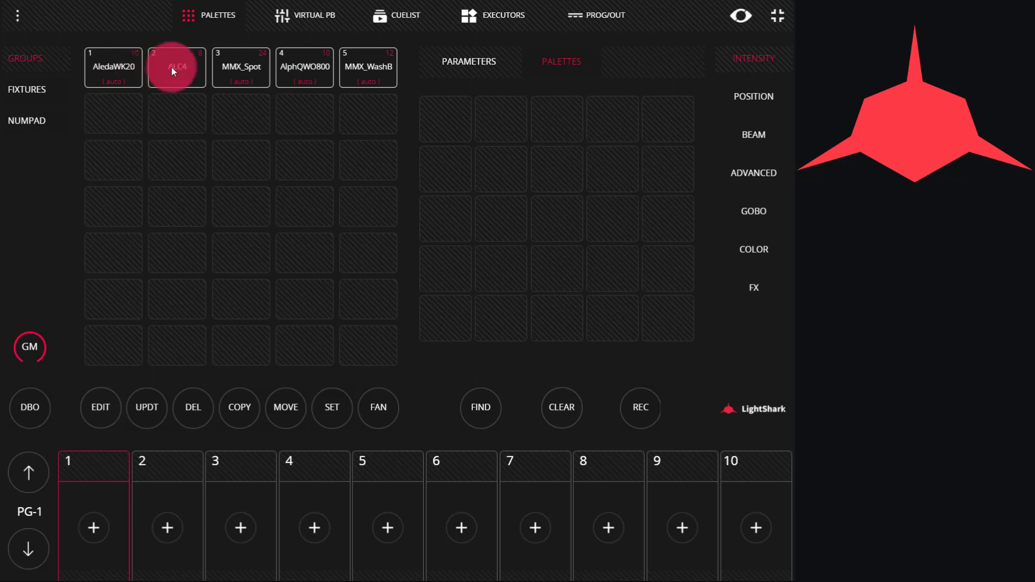
Select the AlphQWO800 group and light its fixtures on stage with Find.
left_click(314, 75)
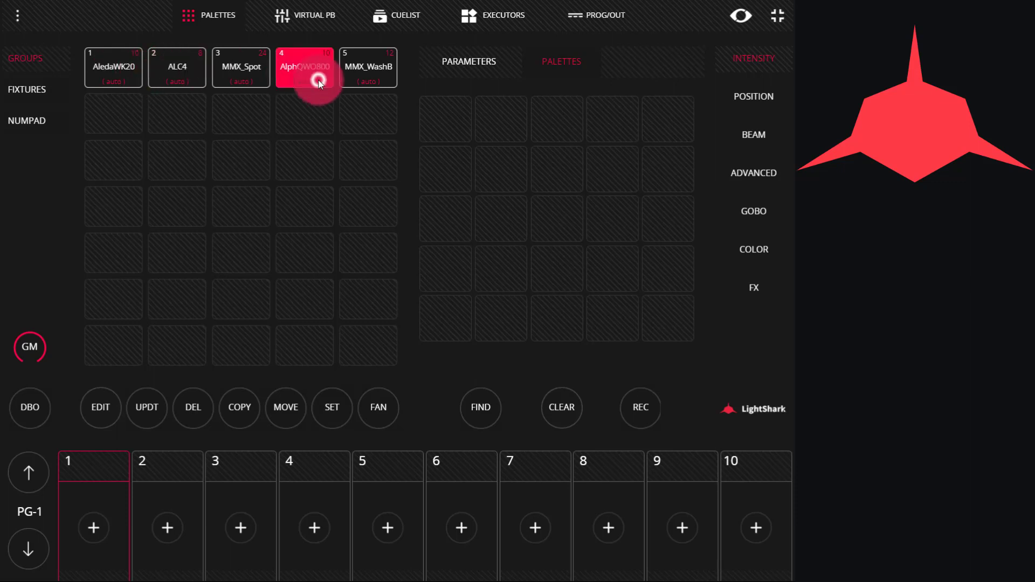
left_click(475, 398)
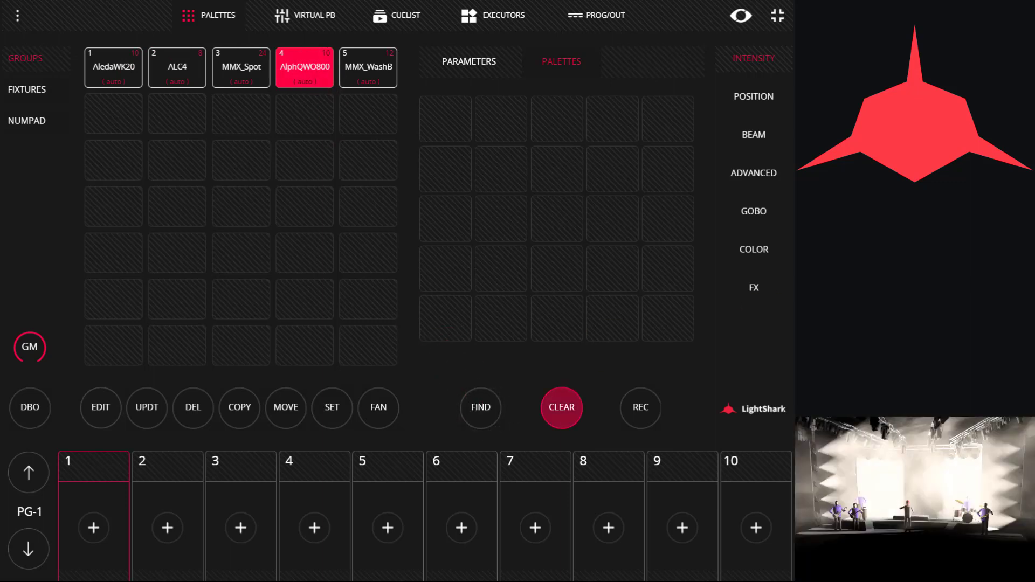
left_click(897, 490)
left_click(855, 485)
left_click(444, 299)
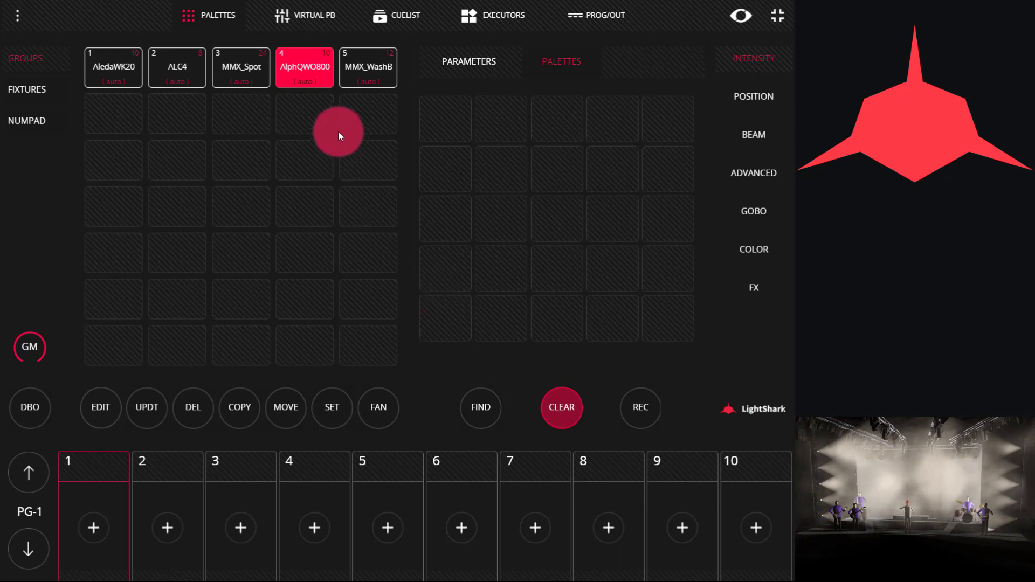
Record the selected fixtures as a new group below AlphQWO800, named Wash QWO with a blue highlight color.
left_click(646, 404)
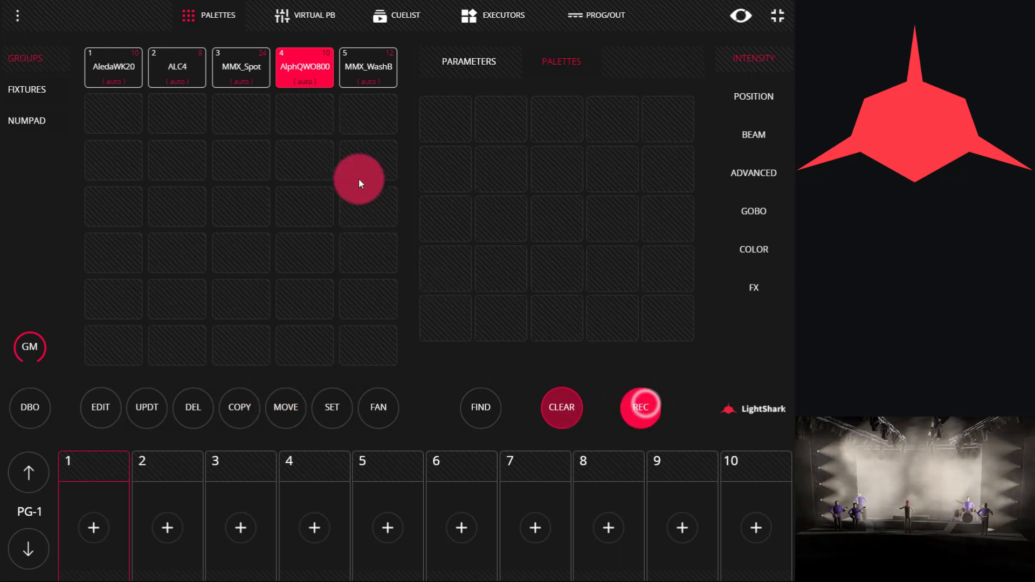
left_click(314, 124)
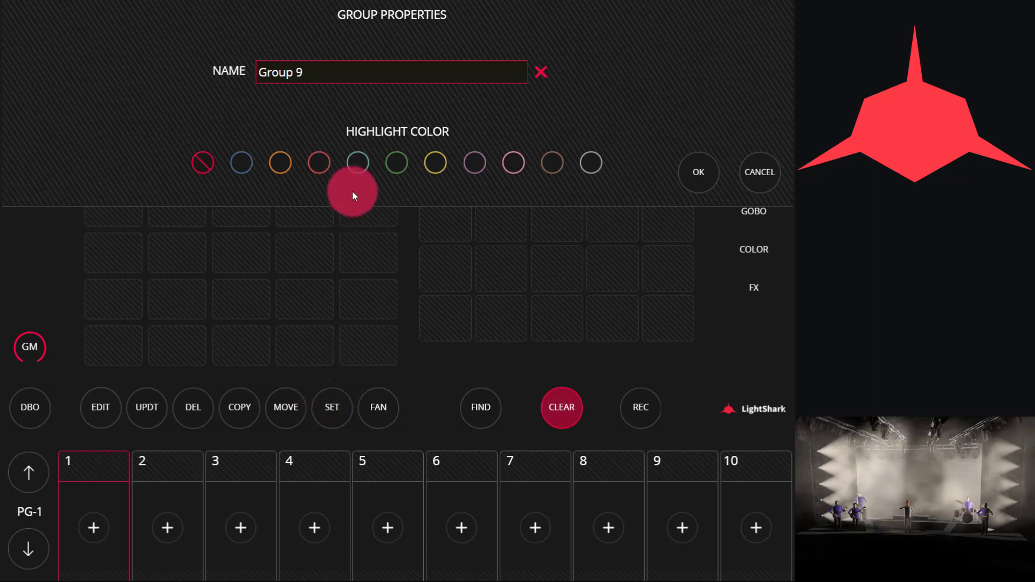
left_click(336, 69)
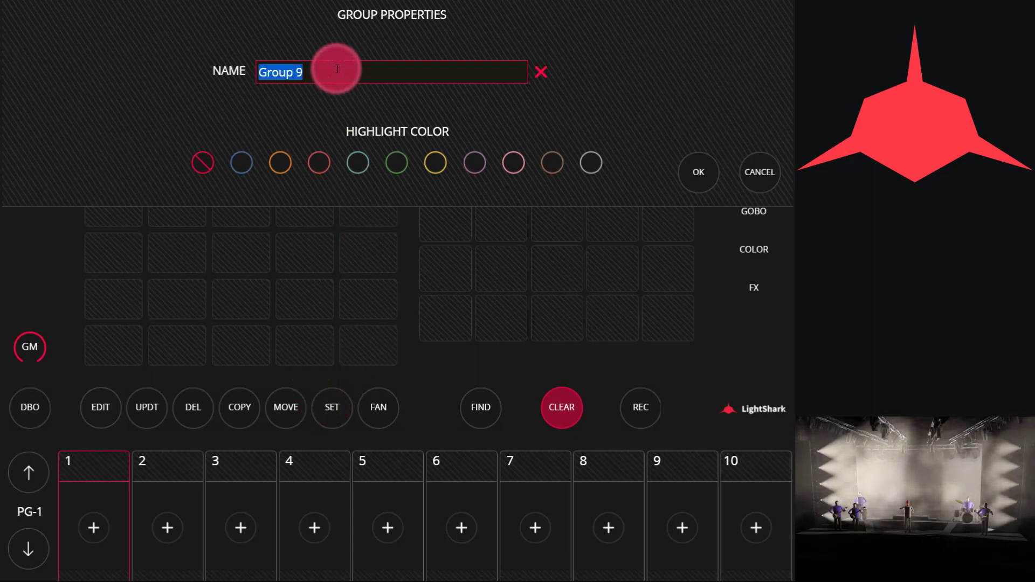
type("Wash")
key("BackSpace")
key("BackSpace")
key("BackSpace")
type("ash QWO")
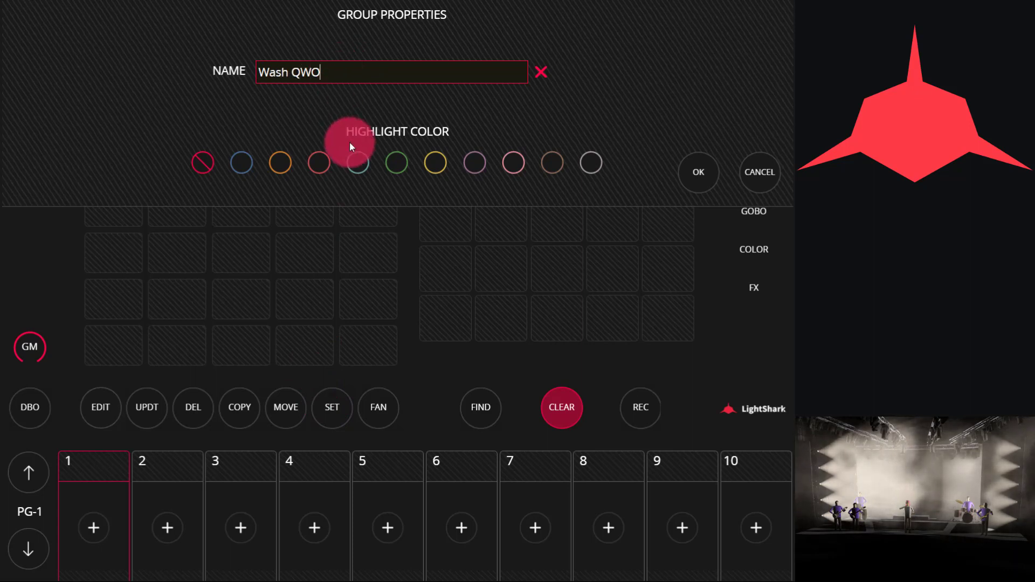
left_click(237, 165)
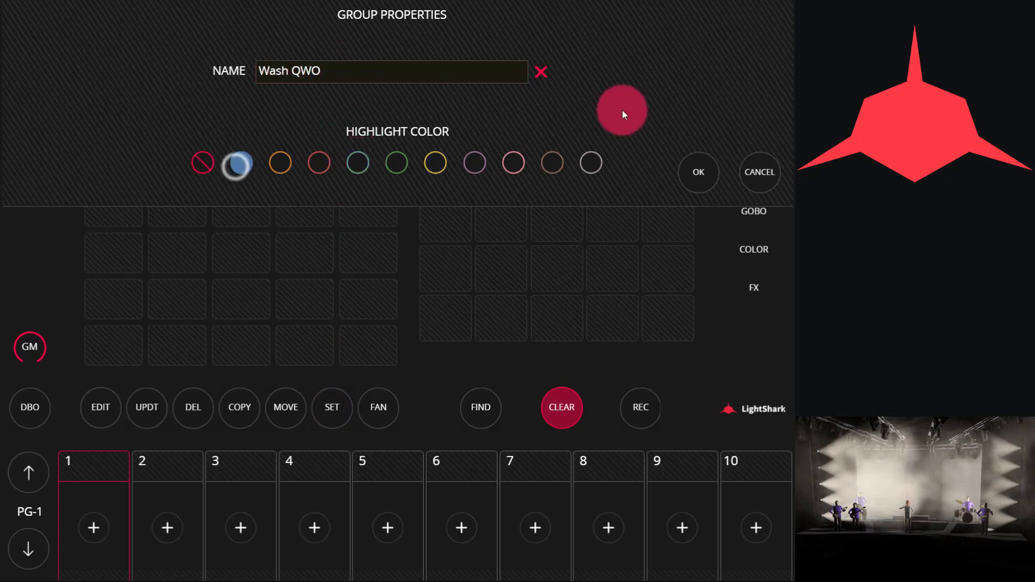
left_click(700, 172)
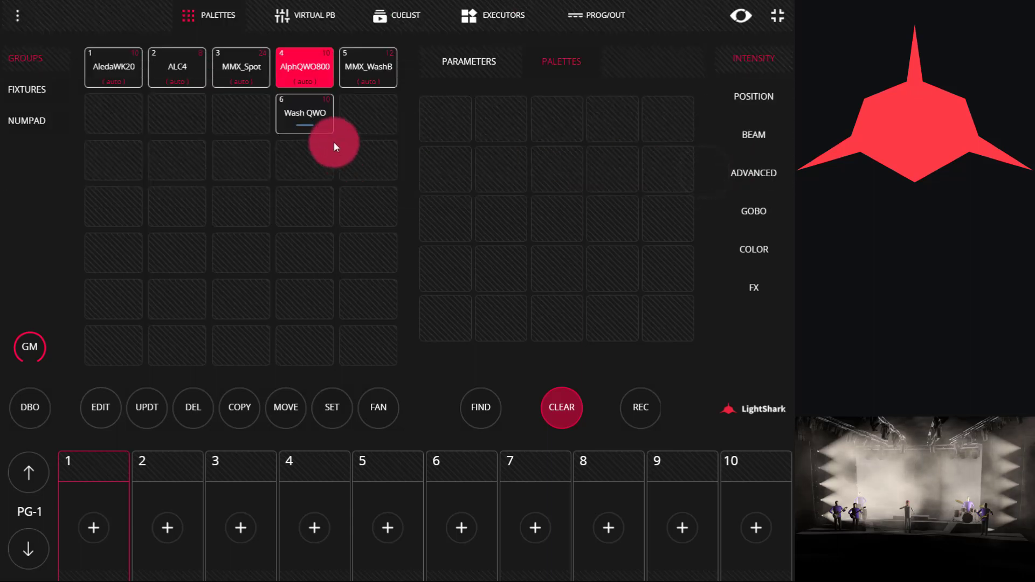
Open the Wash QWO group's fixture layout for editing.
left_click(176, 316)
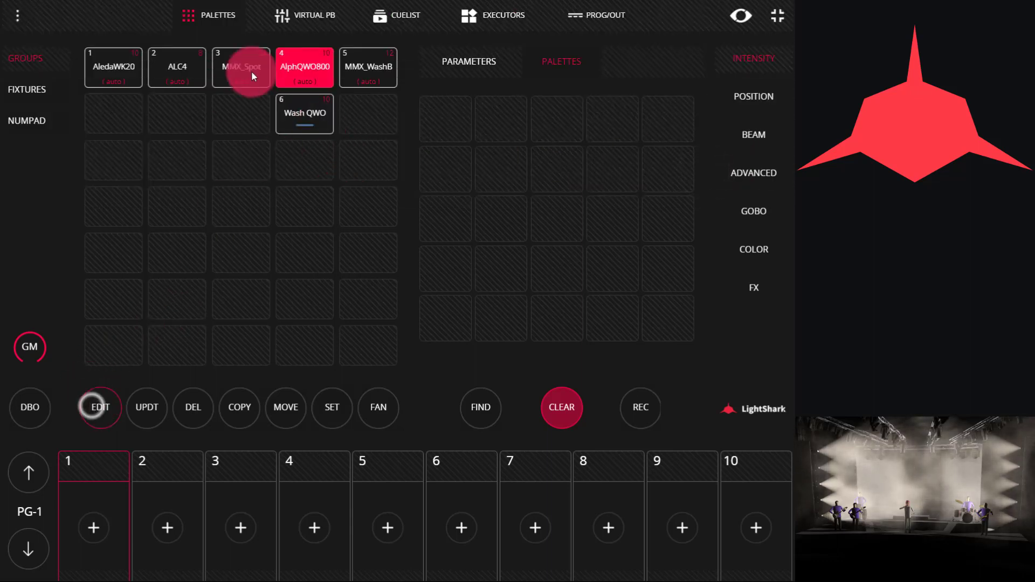
left_click(303, 127)
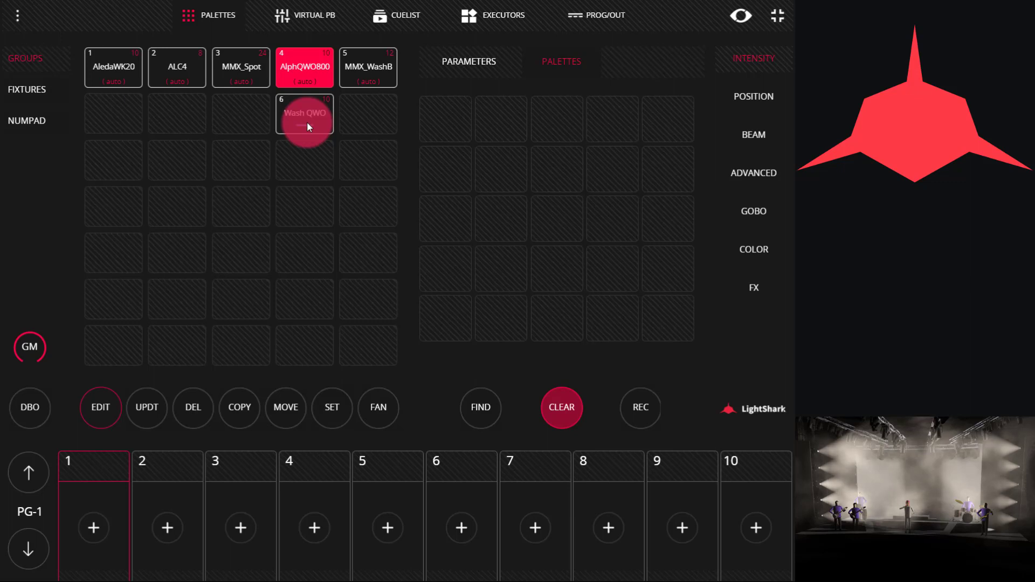
left_click(307, 124)
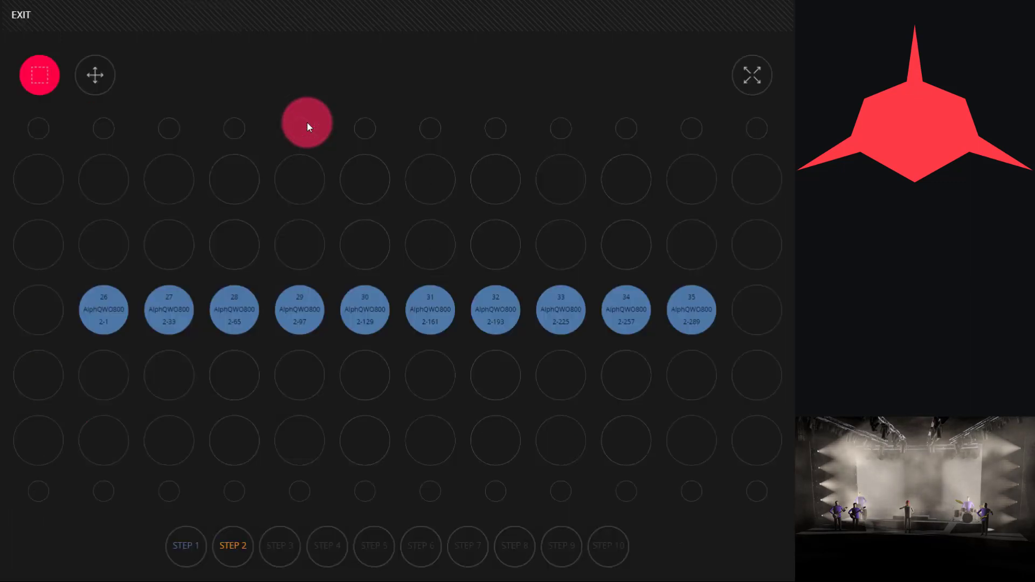
left_click(310, 128)
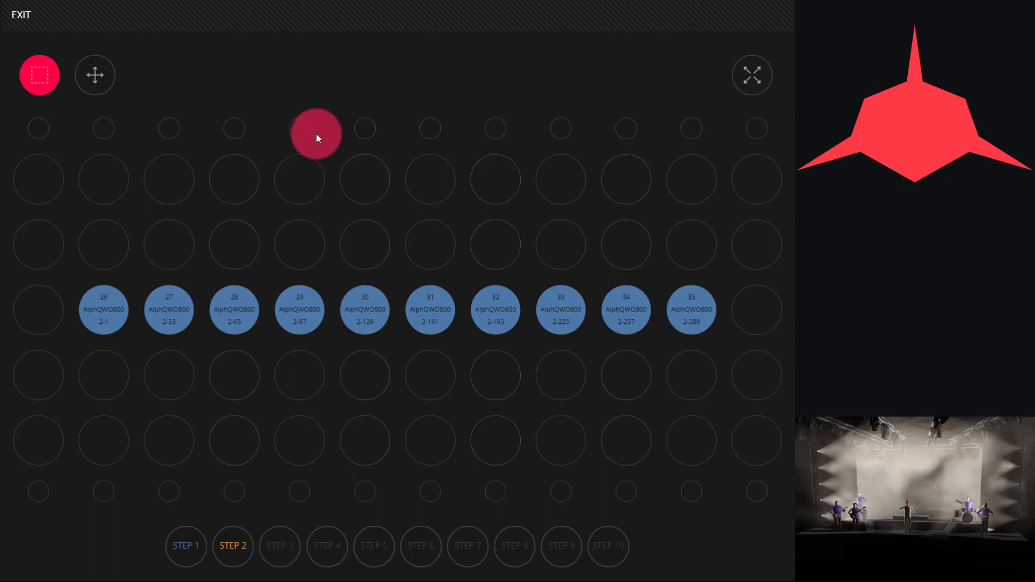
Rearrange fixtures 26 to 30 into a vertical line in the second column of the layout grid.
left_click(106, 306)
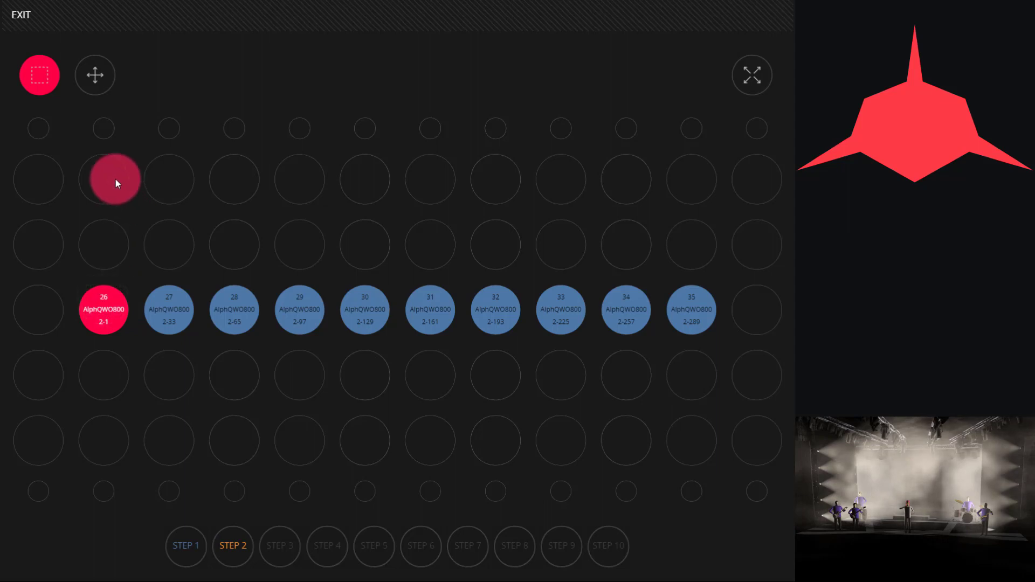
left_click(115, 179)
left_click(163, 318)
left_click(102, 251)
left_click(229, 307)
left_click(98, 297)
left_click(300, 317)
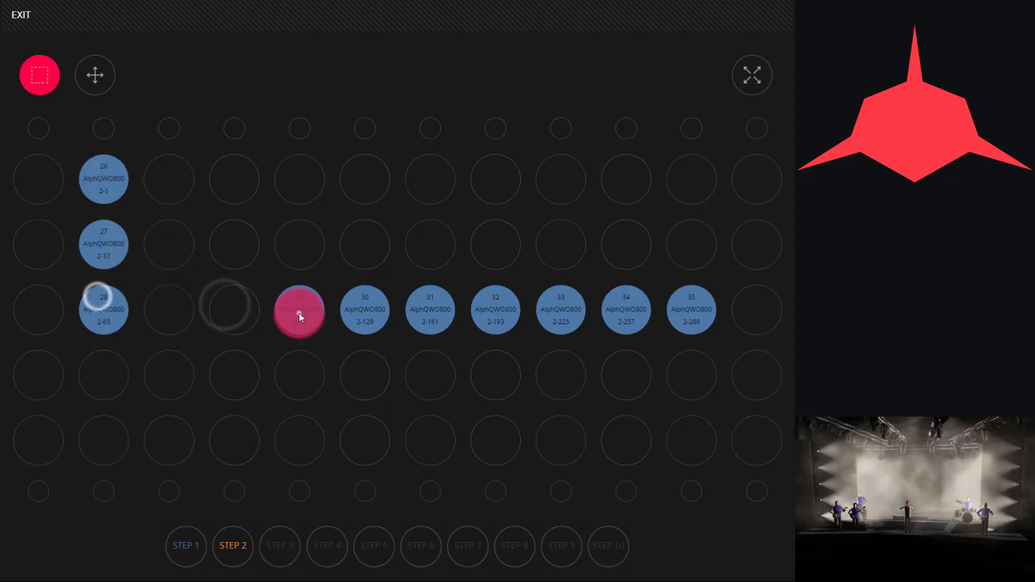
left_click(121, 377)
left_click(351, 322)
left_click(99, 442)
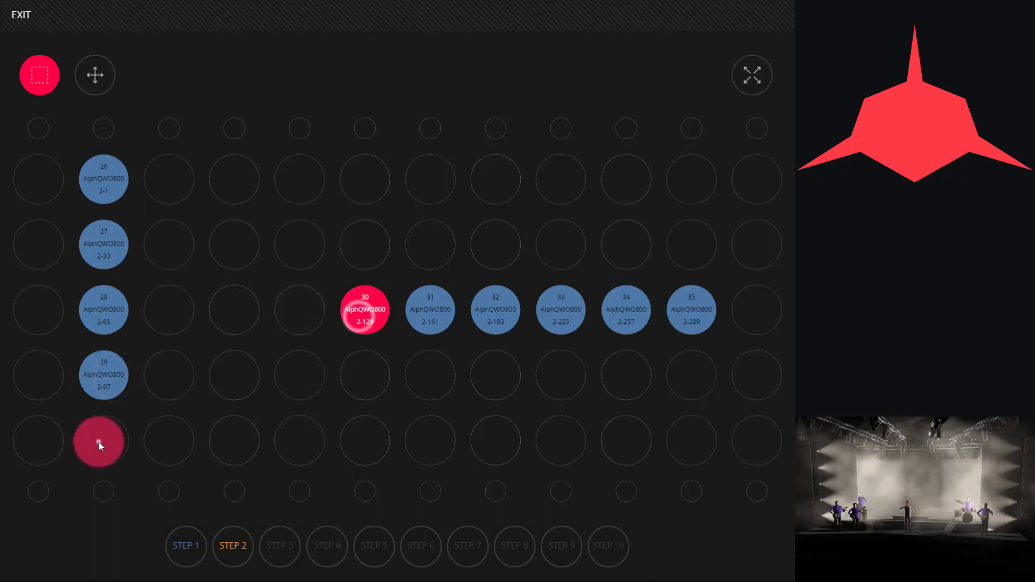
Select fixtures 31 to 35 together and arrange them vertically in the eighth column of the layout grid.
left_click(439, 292)
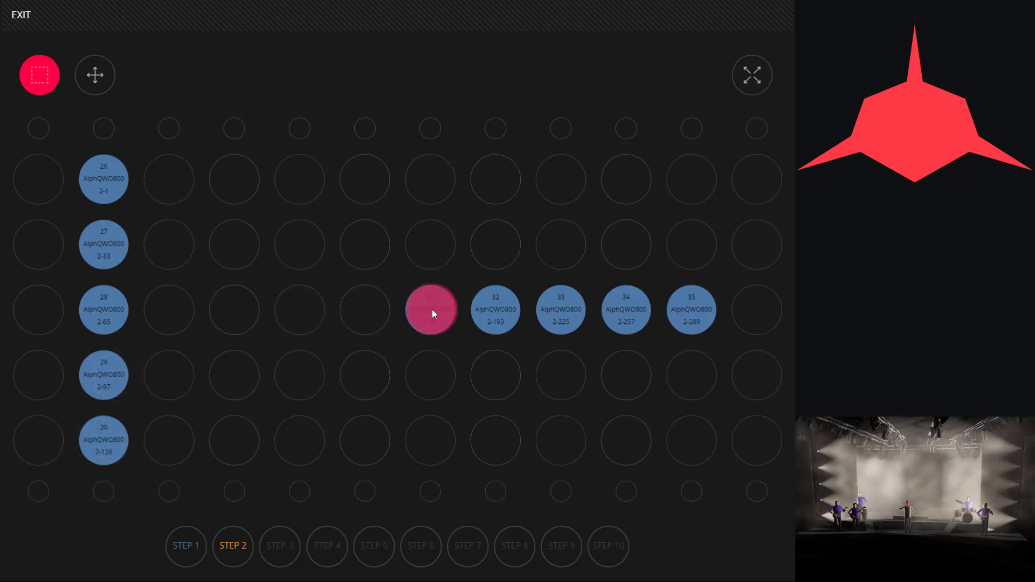
left_click(432, 309)
left_click_drag(432, 310, 711, 361)
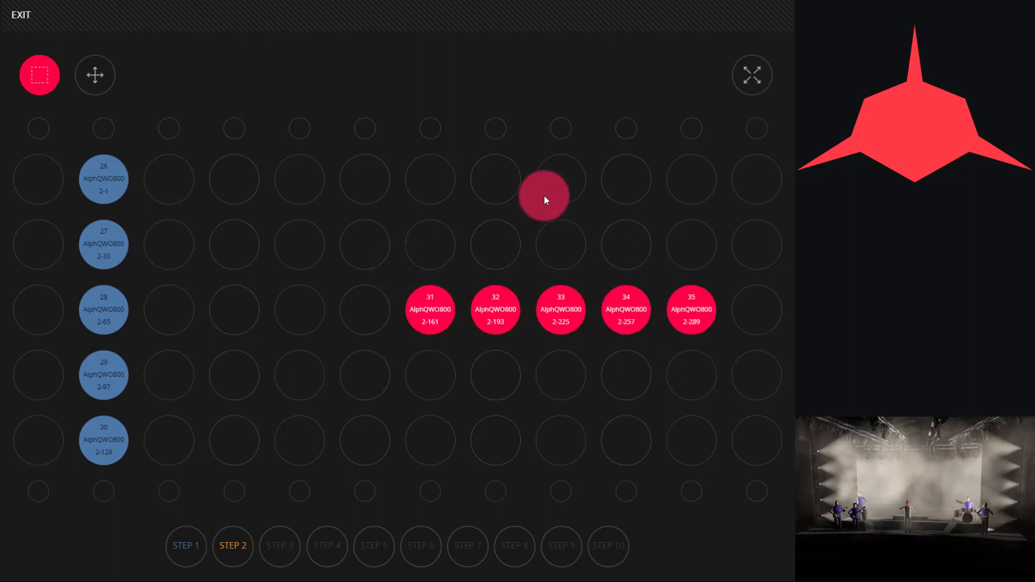
left_click_drag(534, 190, 507, 182)
left_click_drag(556, 180, 495, 240)
left_click_drag(637, 175, 498, 309)
left_click_drag(696, 183, 512, 367)
left_click_drag(758, 172, 497, 441)
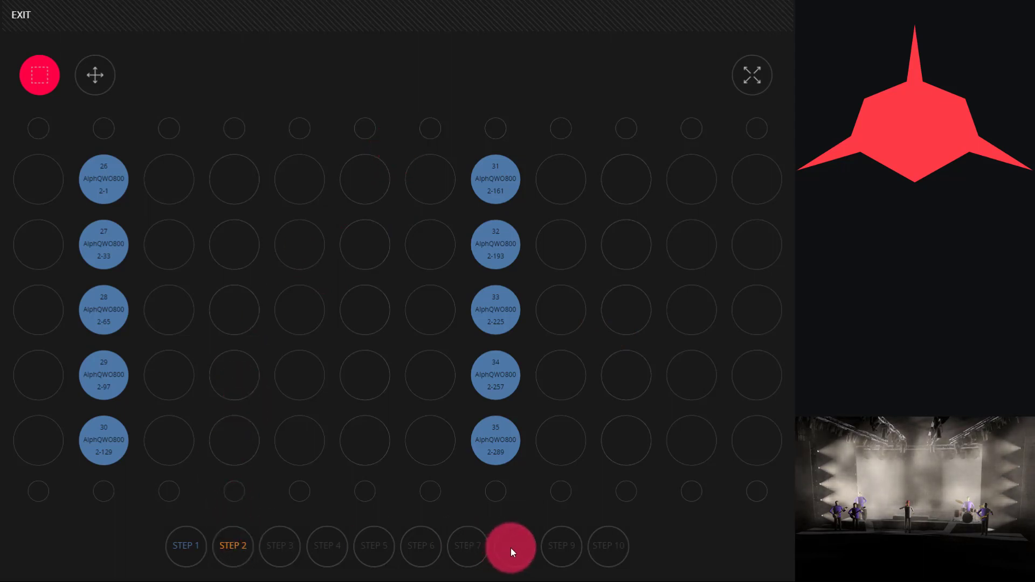
Assign the second-row and fourth-row fixtures (27, 32, 29 and 34) to Step 2.
left_click(121, 254)
left_click(503, 245)
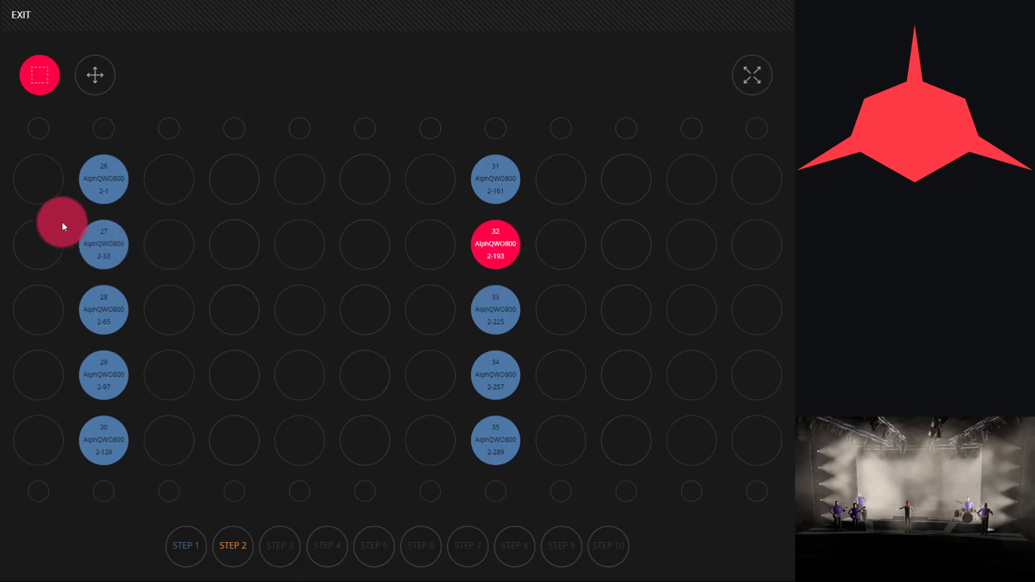
left_click_drag(63, 223, 594, 275)
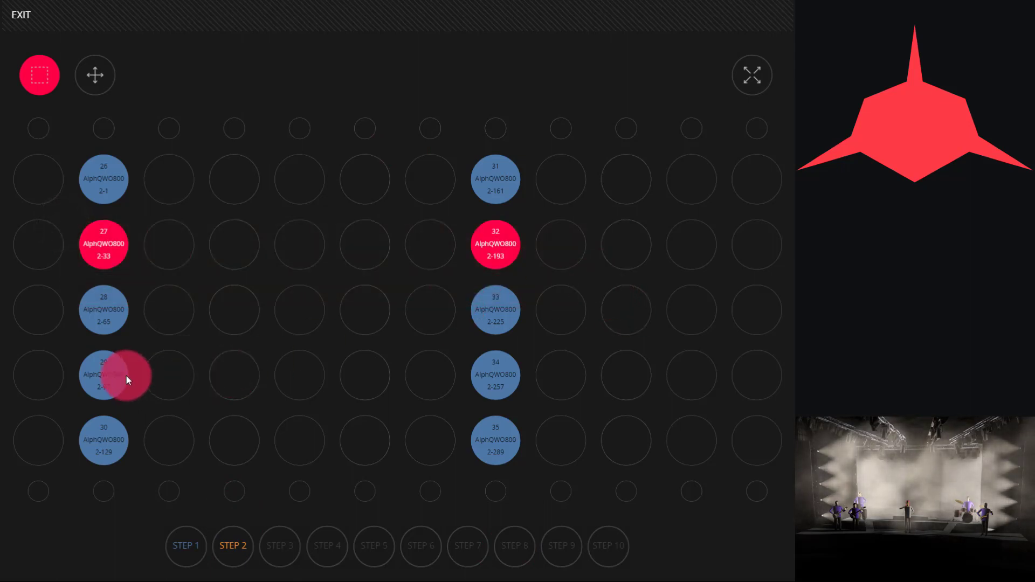
left_click(240, 542)
left_click_drag(52, 335, 562, 410)
left_click(233, 546)
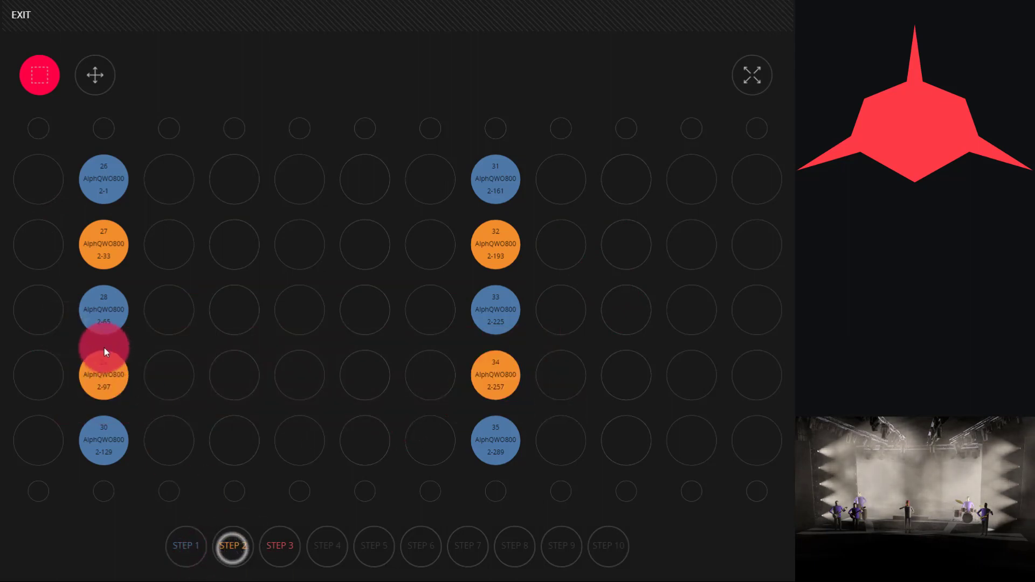
Assign middle-row fixtures 28 and 33 to Step 3, and exit the layout, saving the changes.
left_click_drag(63, 263, 548, 345)
left_click(290, 533)
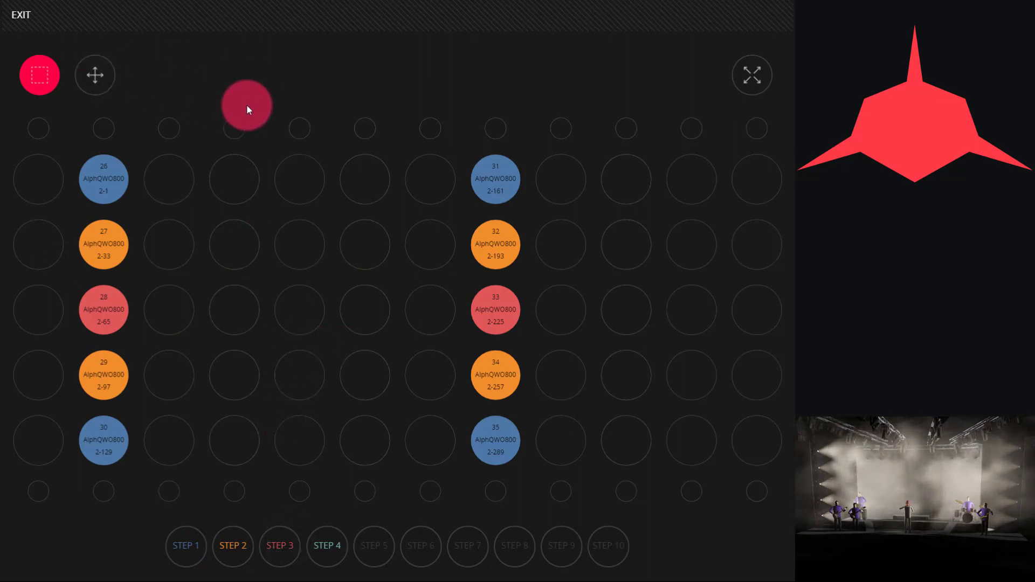
left_click(24, 11)
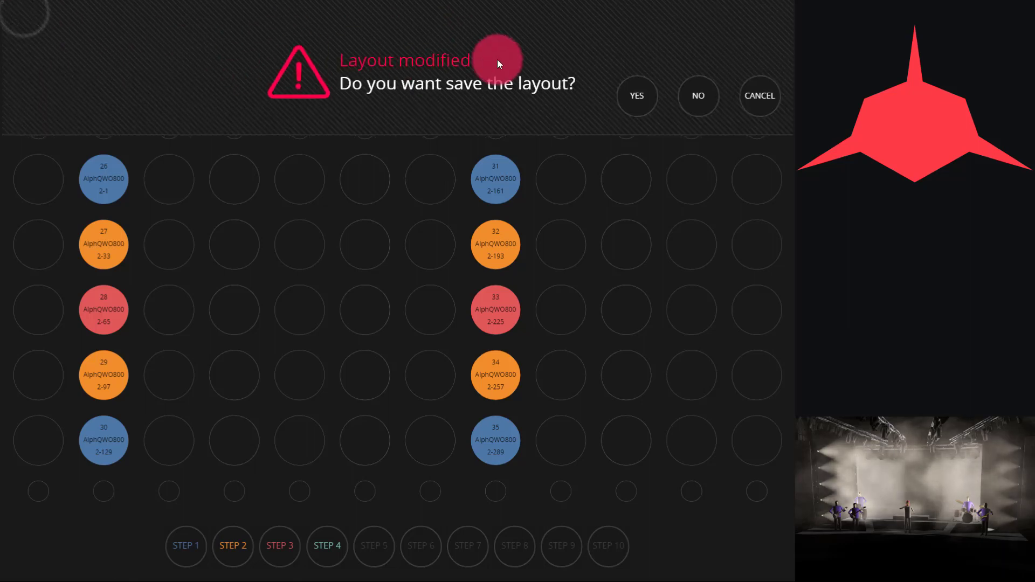
left_click(643, 105)
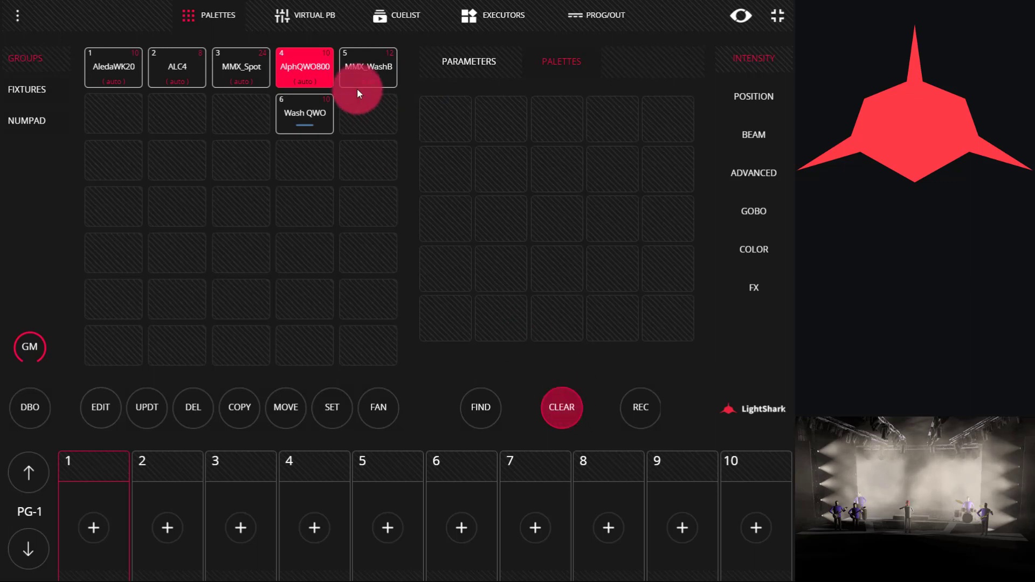
Toggle the AlphQWO800 selection, add the MMX_WashB group to it, and clear the whole selection.
left_click(310, 85)
left_click(302, 78)
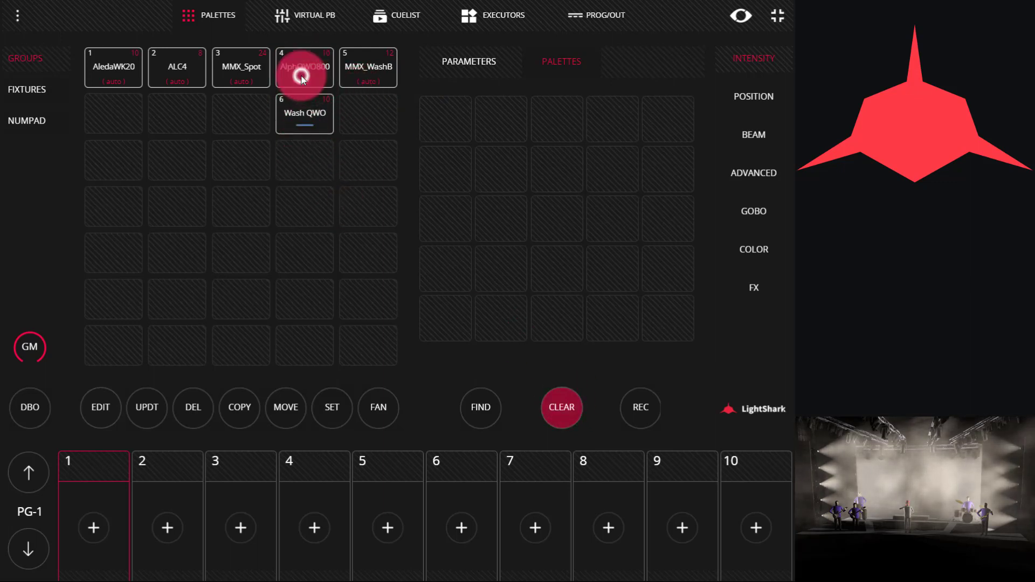
left_click(302, 79)
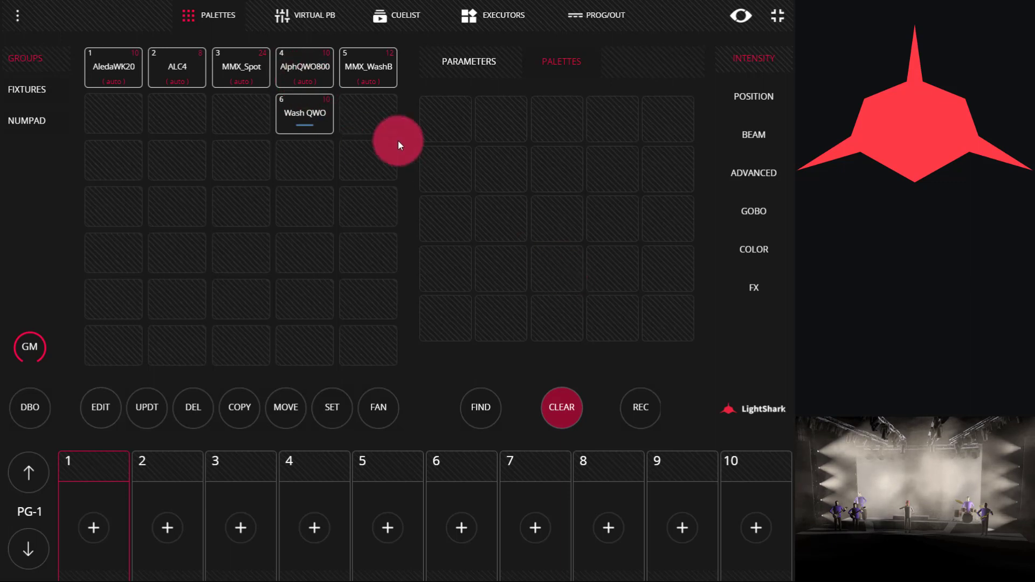
left_click(302, 87)
left_click(337, 79)
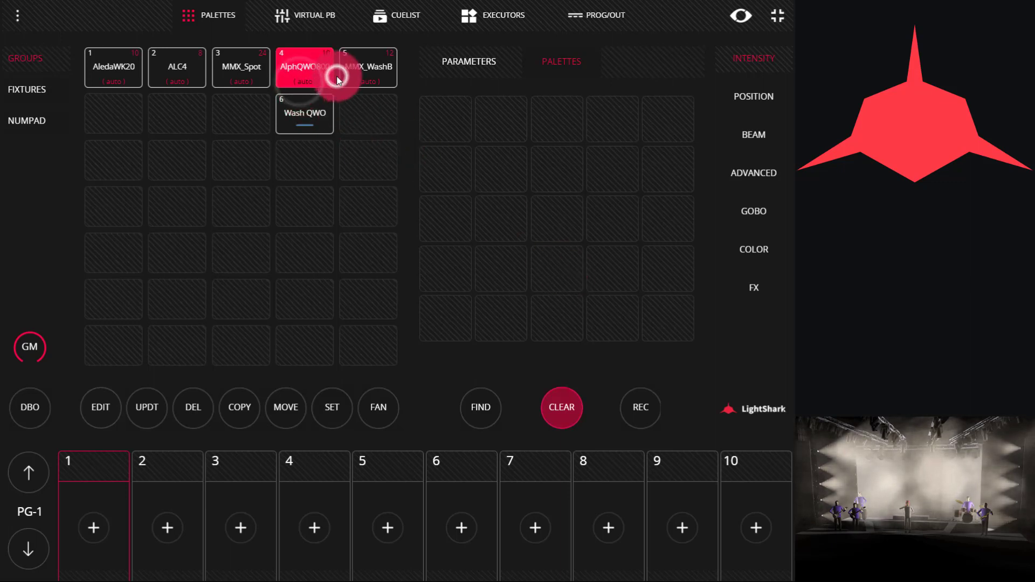
left_click(341, 77)
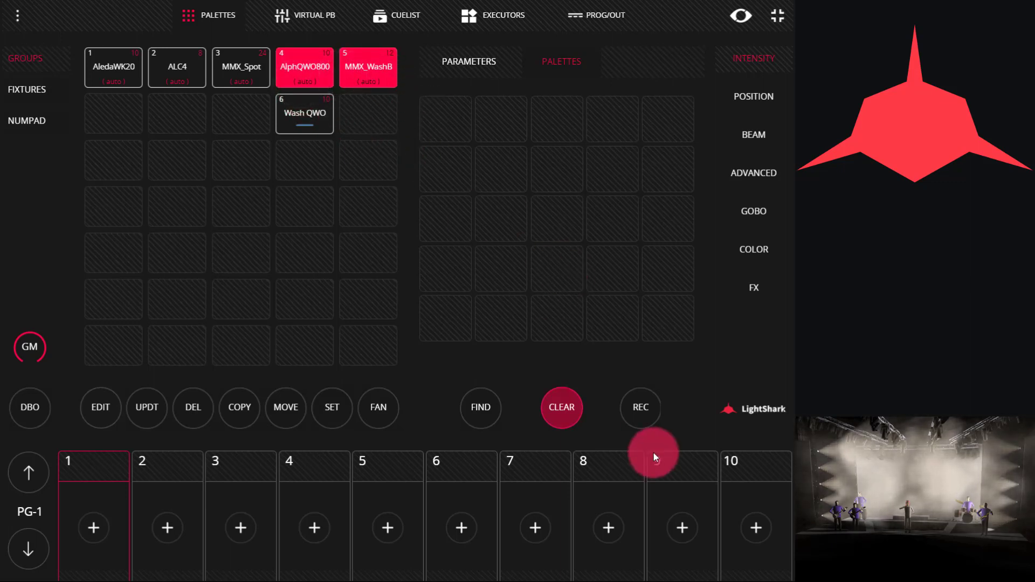
left_click(572, 411)
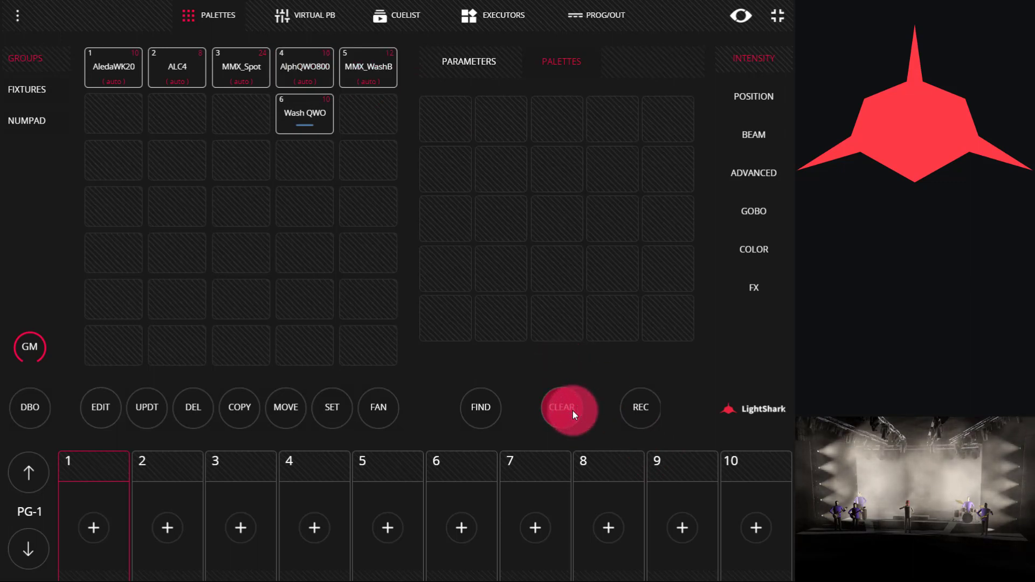